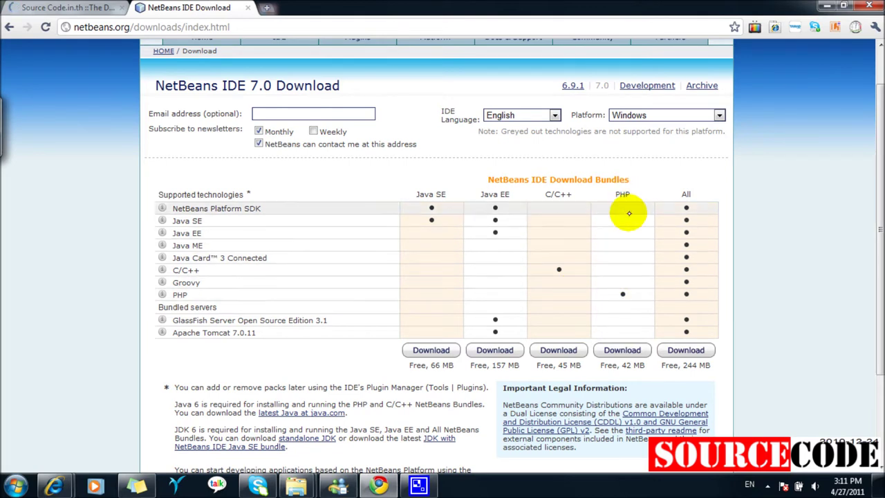
# Step: Request the NetBeans IDE 7.0 Windows download of the All bundle and discard the offered installer file
pyautogui.click(698, 350)
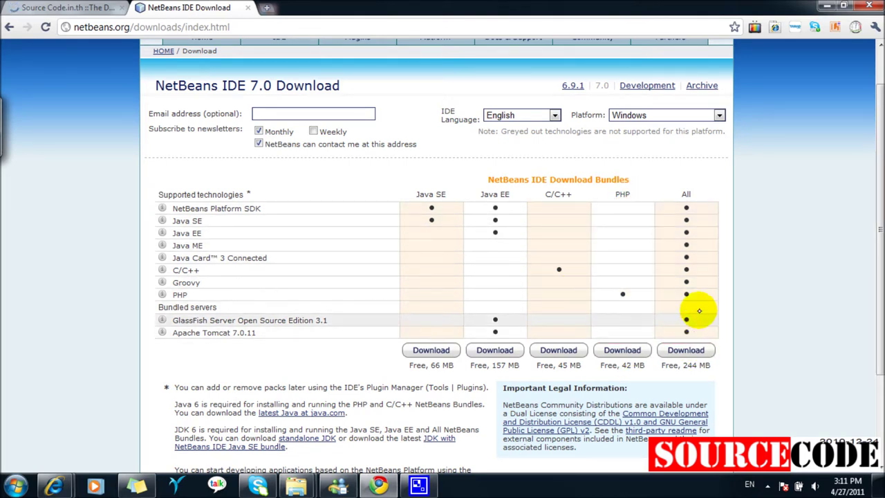
pyautogui.click(685, 351)
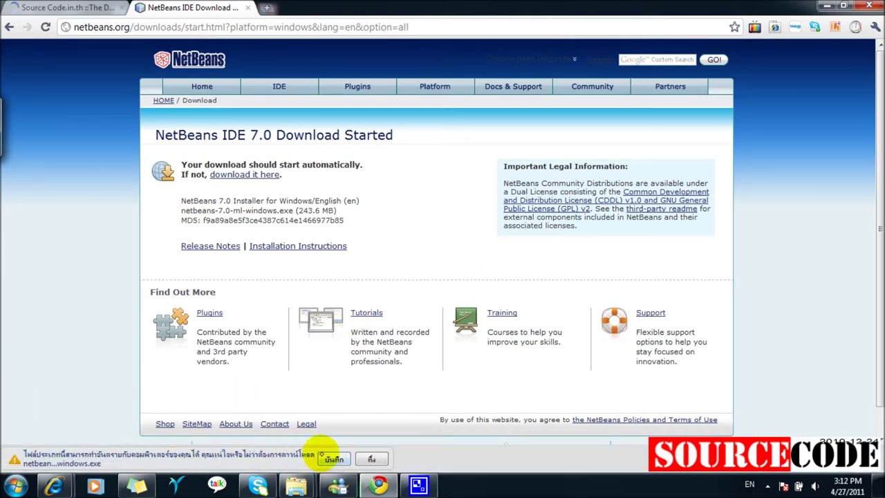
pyautogui.click(372, 459)
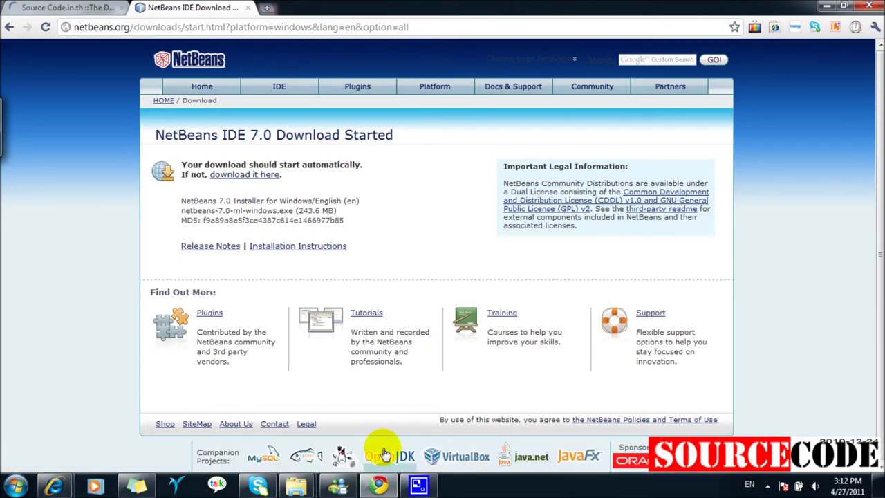
# Step: Minimize the browser and launch the NetBeans 7.0 installer from the desktop
pyautogui.click(826, 6)
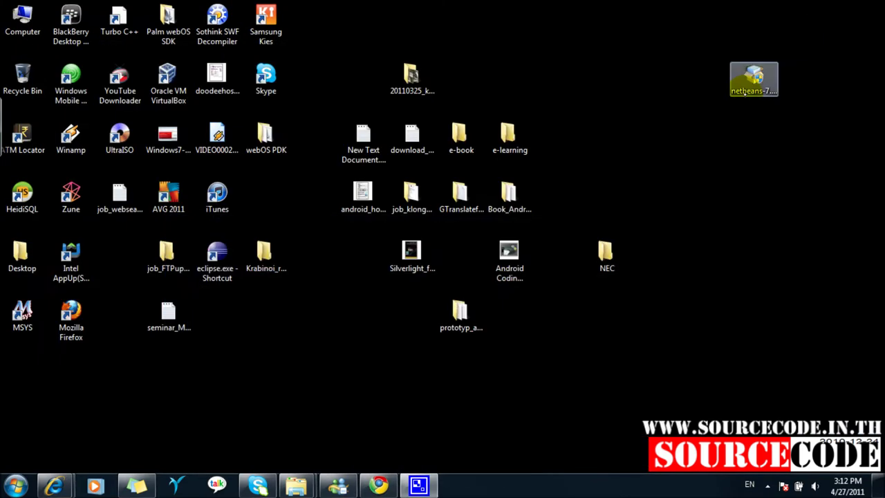
pyautogui.click(757, 78)
pyautogui.moveTo(754, 80); pyautogui.dragTo(330, 308)
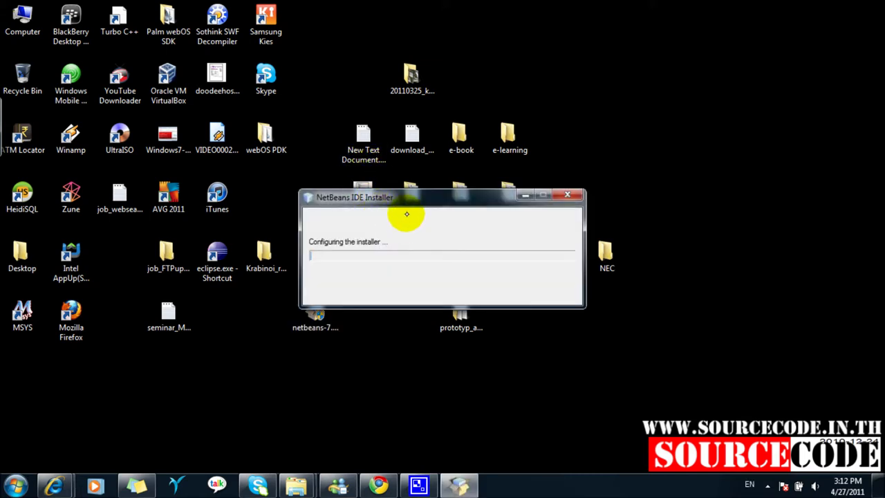
pyautogui.moveTo(431, 201); pyautogui.dragTo(432, 181)
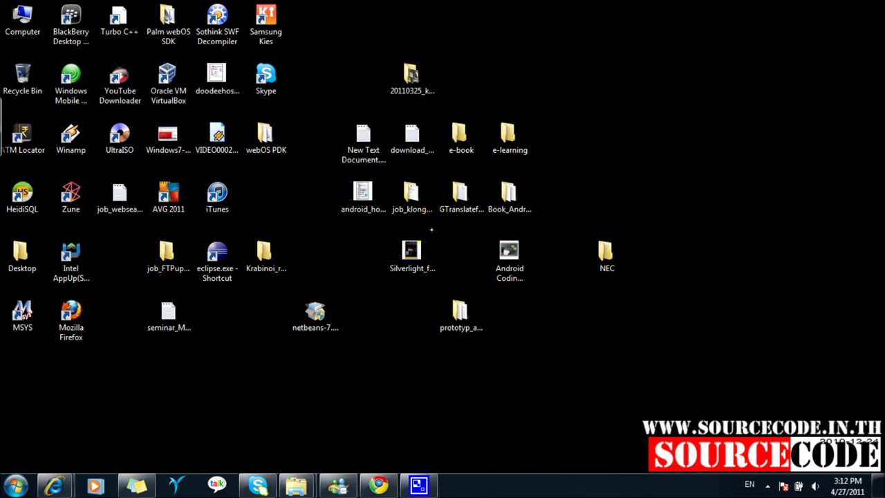
pyautogui.click(411, 255)
pyautogui.click(380, 319)
pyautogui.click(364, 340)
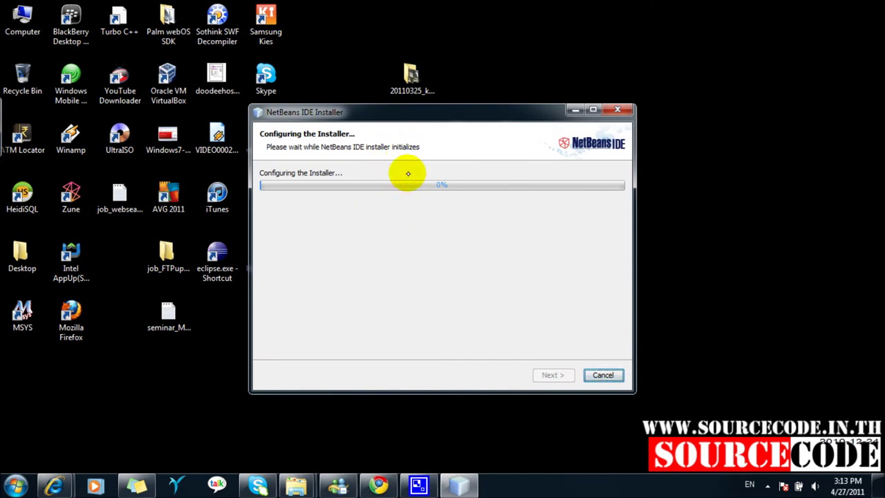
pyautogui.moveTo(411, 113); pyautogui.dragTo(399, 83)
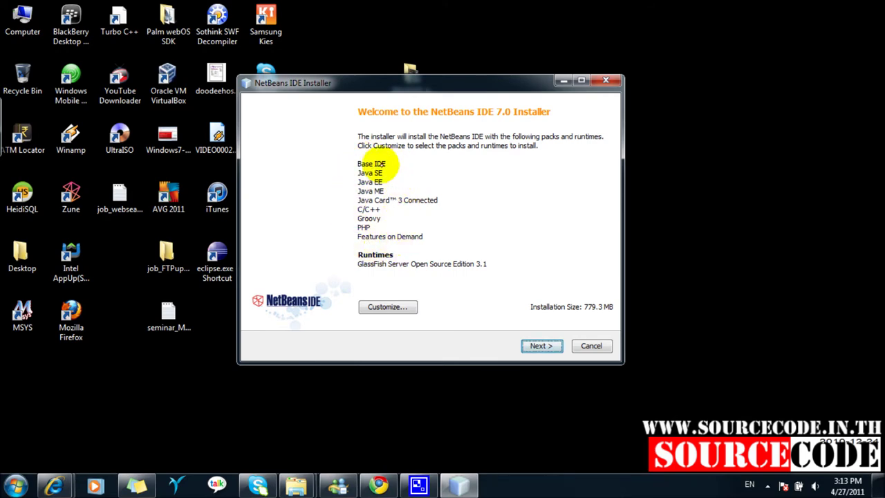
# Step: Add the Apache Tomcat 7.0.11 runtime to the installation and proceed to the license agreement
pyautogui.click(387, 306)
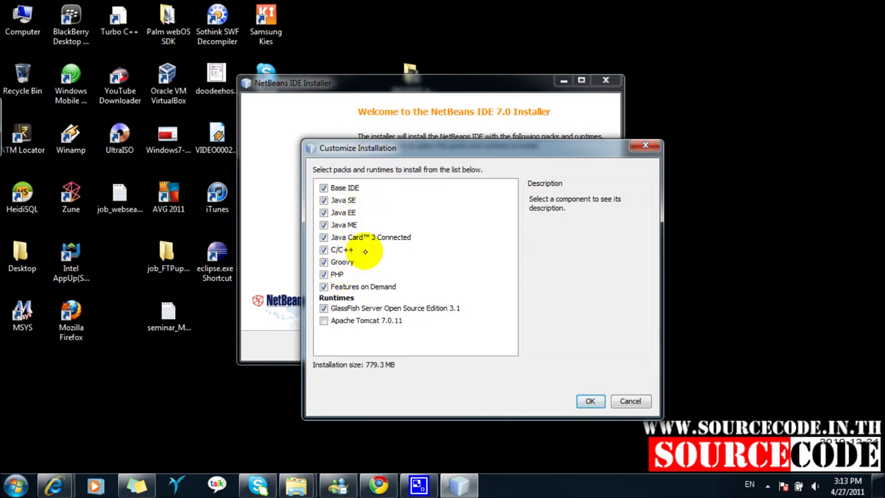
pyautogui.click(323, 321)
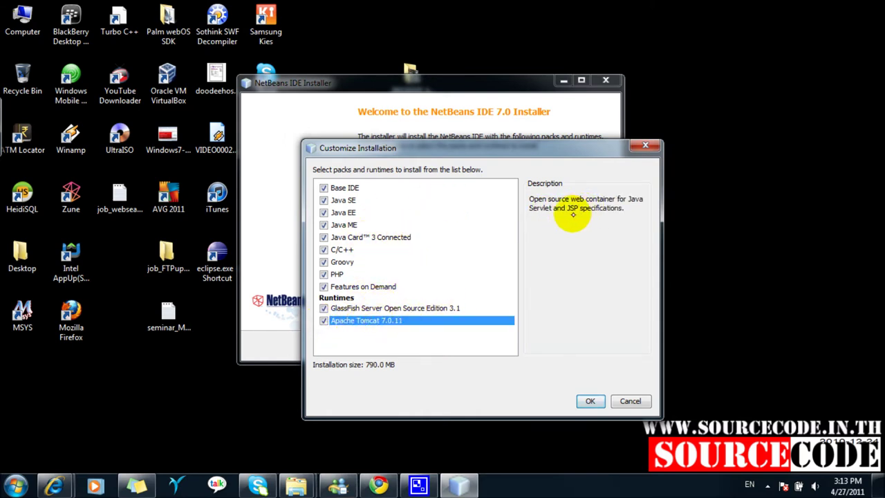
pyautogui.click(590, 401)
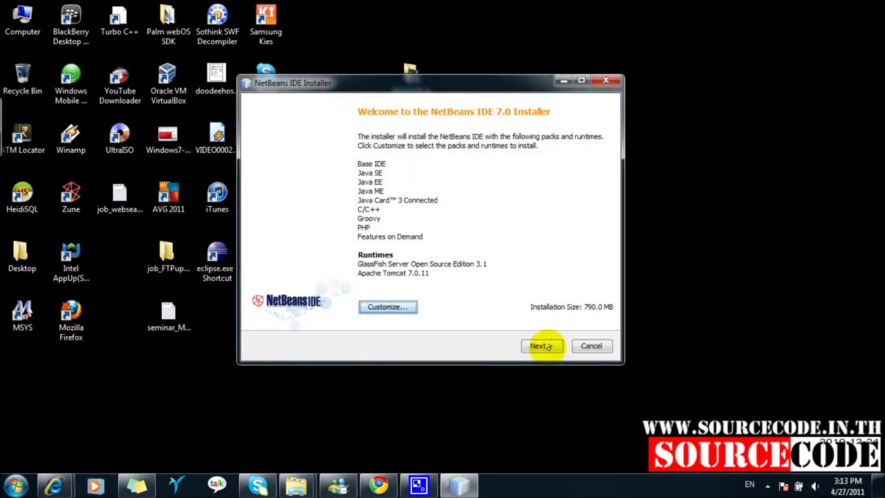
pyautogui.click(540, 345)
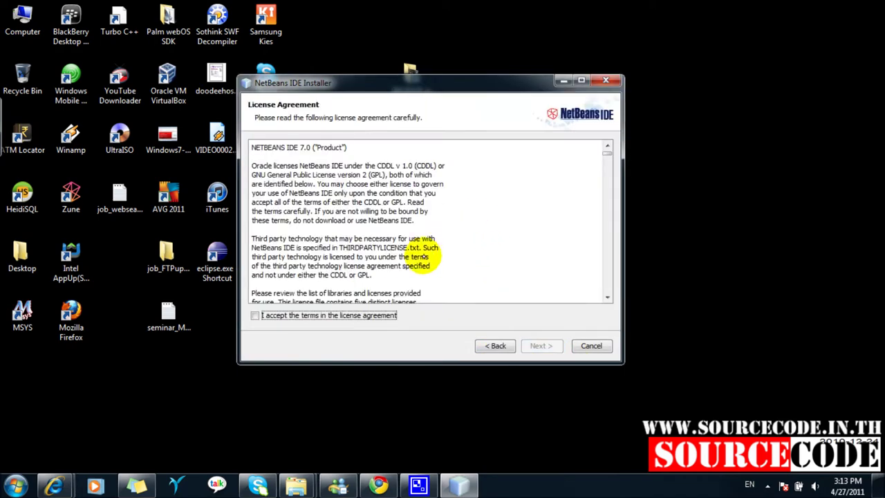
# Step: Accept the NetBeans IDE license agreement and the JUnit license agreement, including the installation of JUnit
pyautogui.click(257, 316)
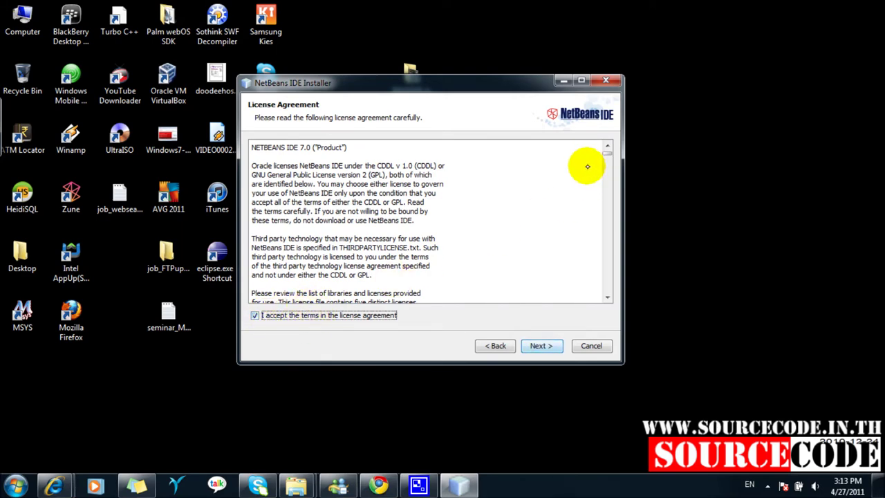
pyautogui.moveTo(606, 152); pyautogui.dragTo(607, 295)
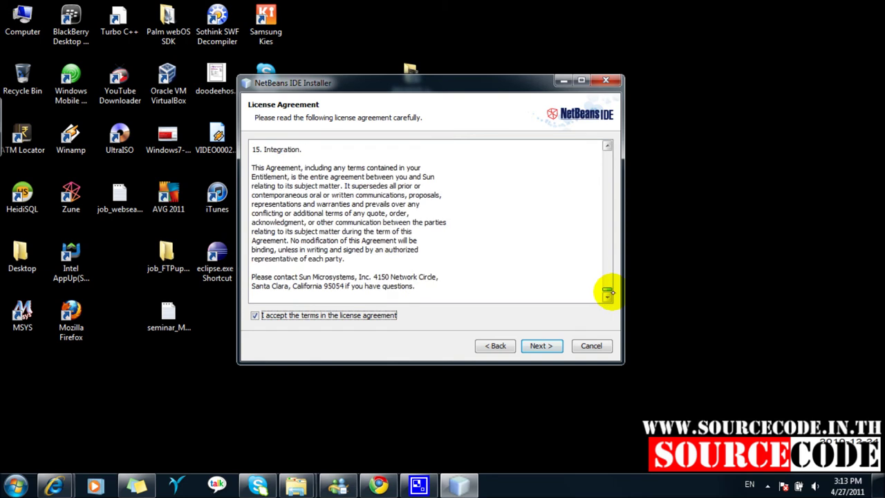
pyautogui.click(541, 345)
pyautogui.click(255, 298)
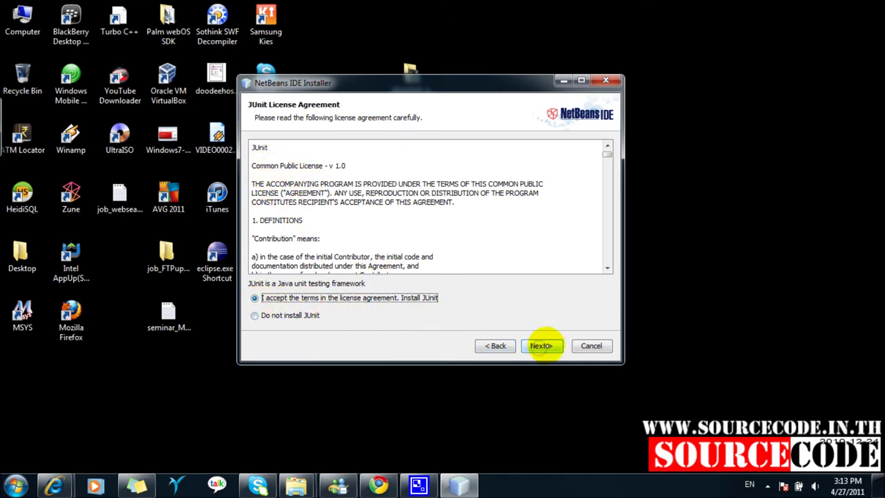
pyautogui.click(543, 347)
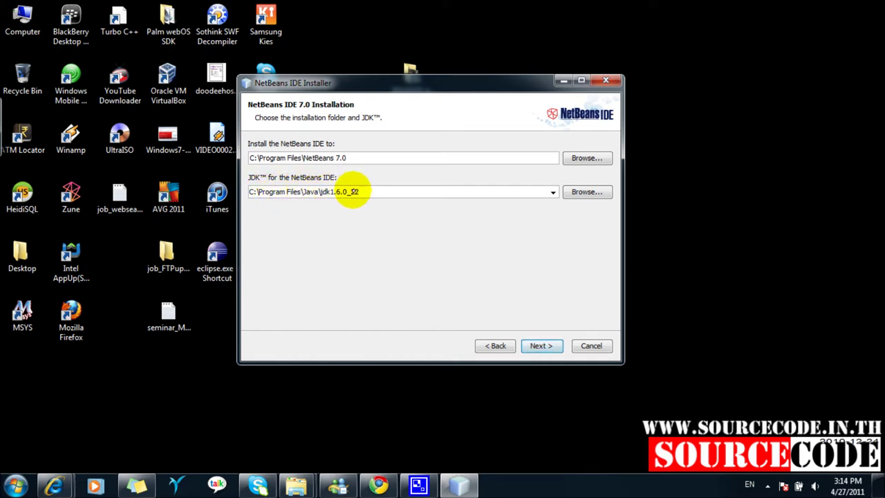
# Step: Accept the default folders for NetBeans IDE, its JDK, GlassFish 3.1 and Apache Tomcat 7.0.11, and run the installation
pyautogui.click(541, 347)
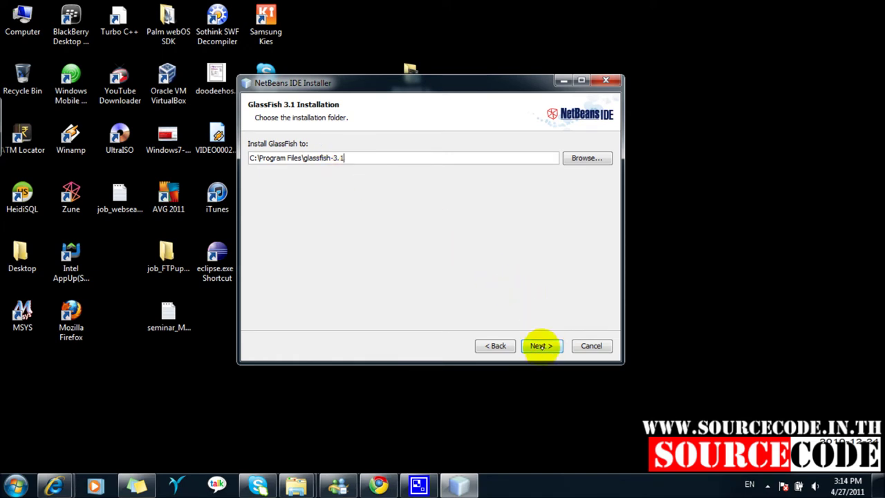
pyautogui.click(540, 346)
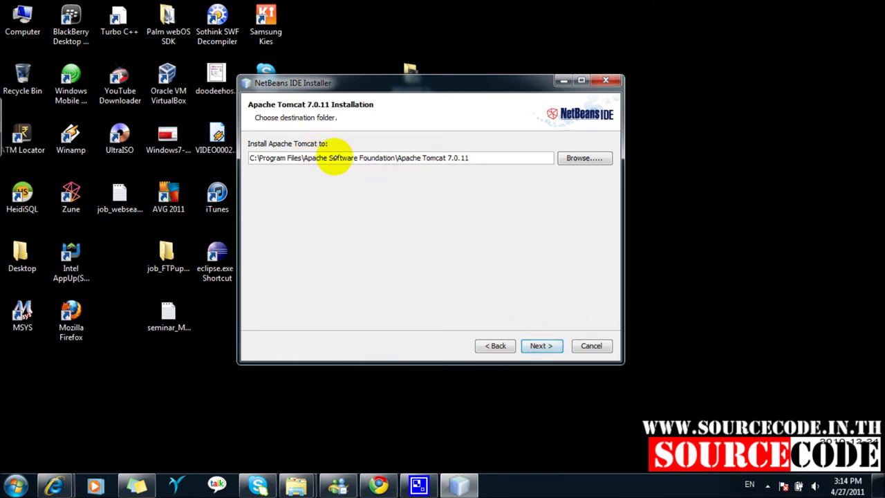
pyautogui.click(540, 346)
pyautogui.click(544, 346)
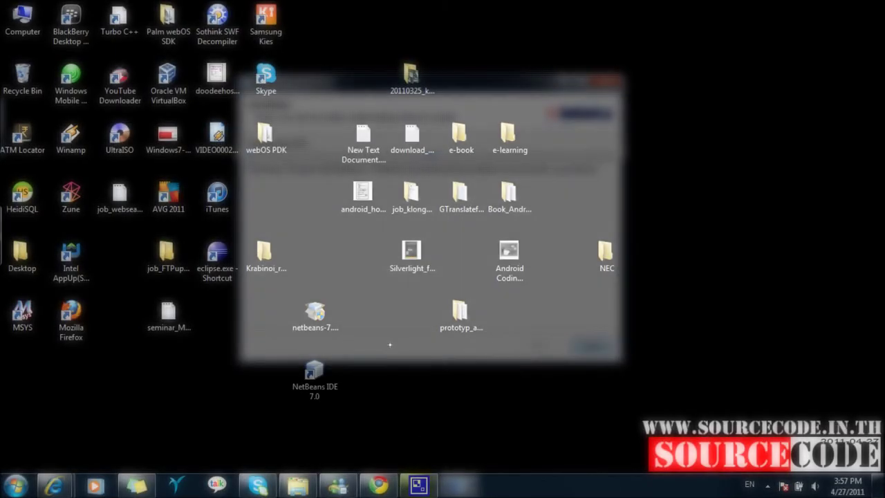
# Step: Launch NetBeans IDE 7.0 from the desktop and start a new Mobile Application project in the Java ME category
pyautogui.click(315, 377)
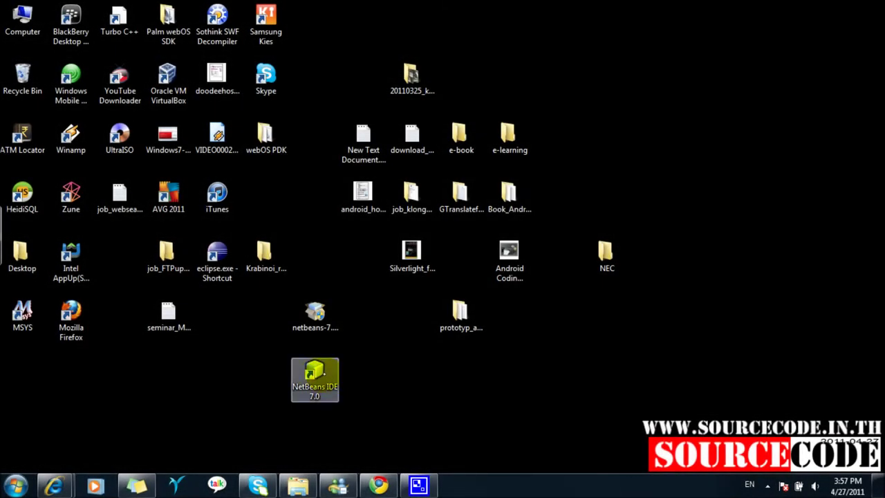
pyautogui.doubleClick(315, 377)
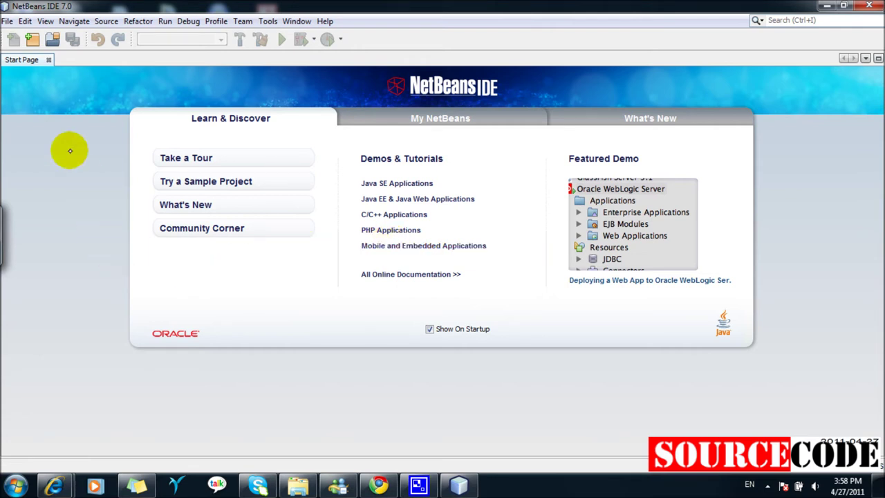
pyautogui.click(7, 22)
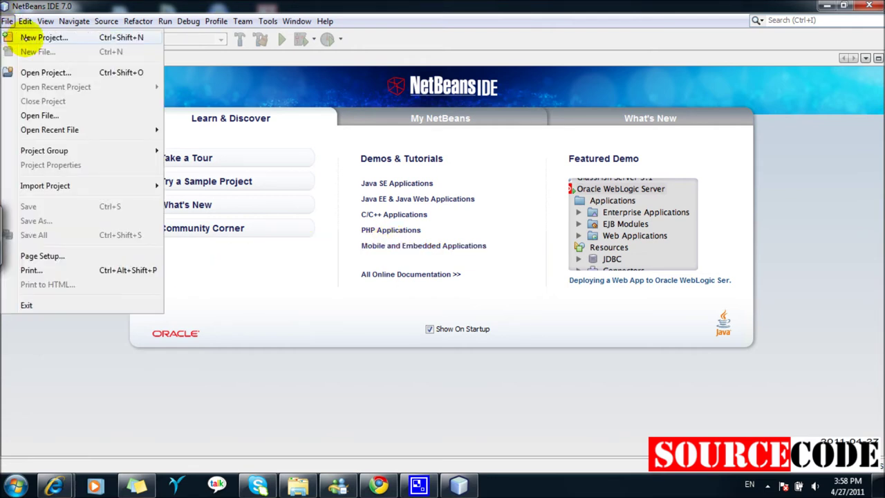
pyautogui.click(23, 37)
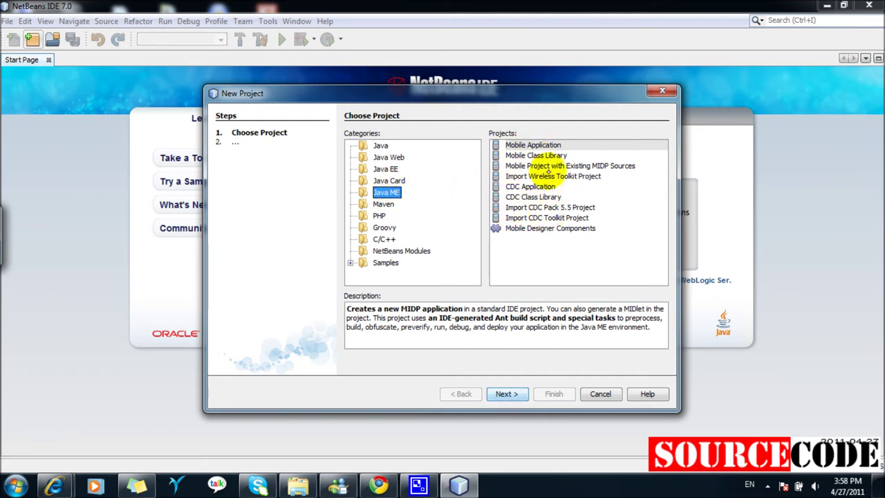
pyautogui.click(525, 145)
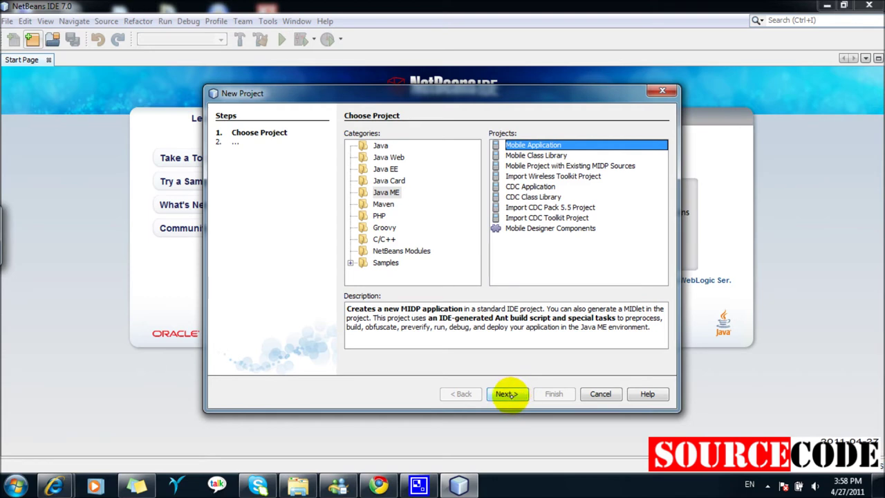
pyautogui.click(506, 394)
# Step: Name the project sourcecodeMobile and proceed to the default platform selection
pyautogui.click(466, 135)
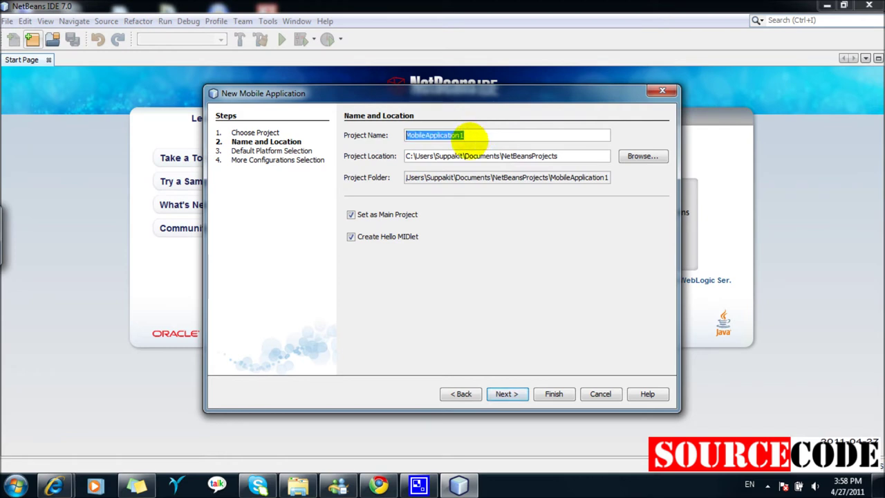
pyautogui.write('s')
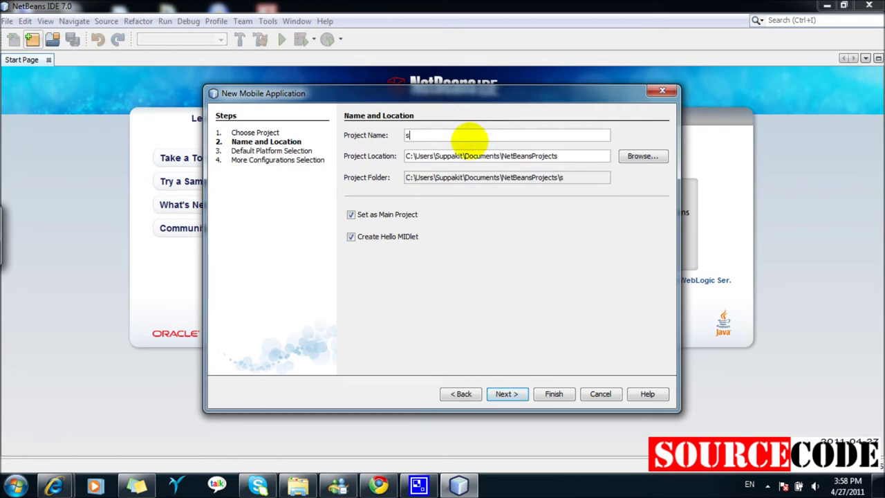
pyautogui.write('ourcecodeMobile')
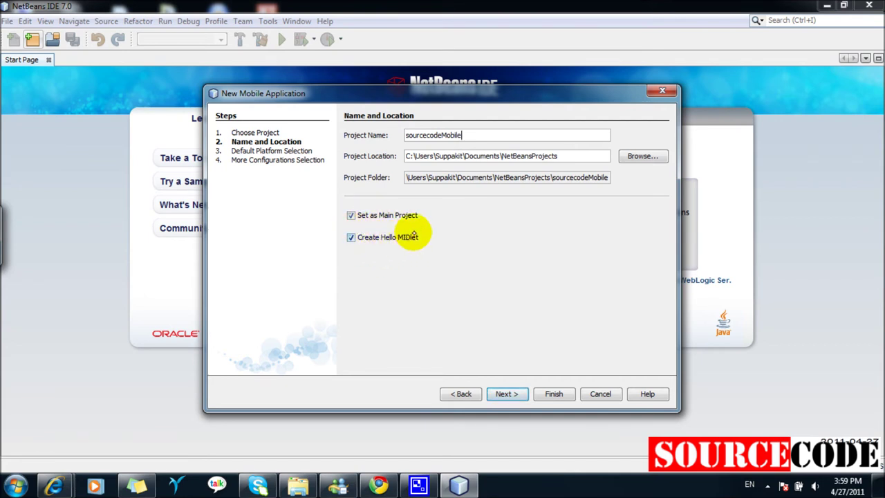
pyautogui.click(506, 393)
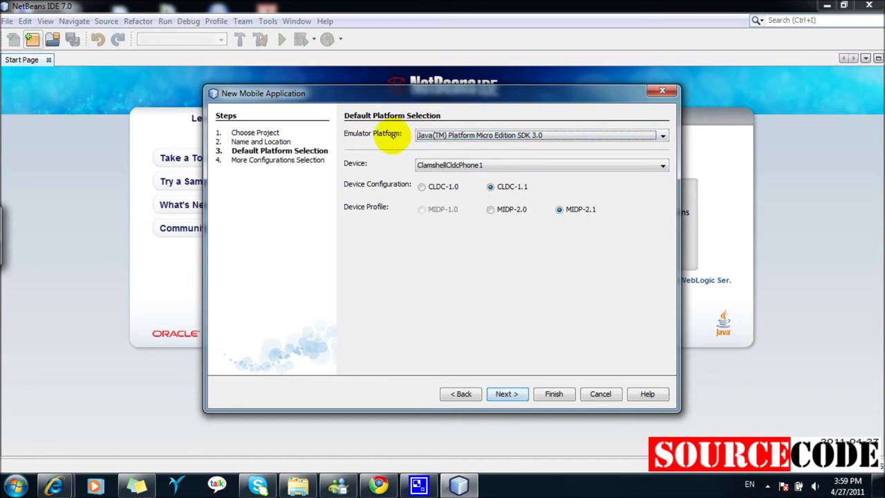
# Step: Examine the emulator platforms and devices offered for the new mobile application
pyautogui.click(595, 136)
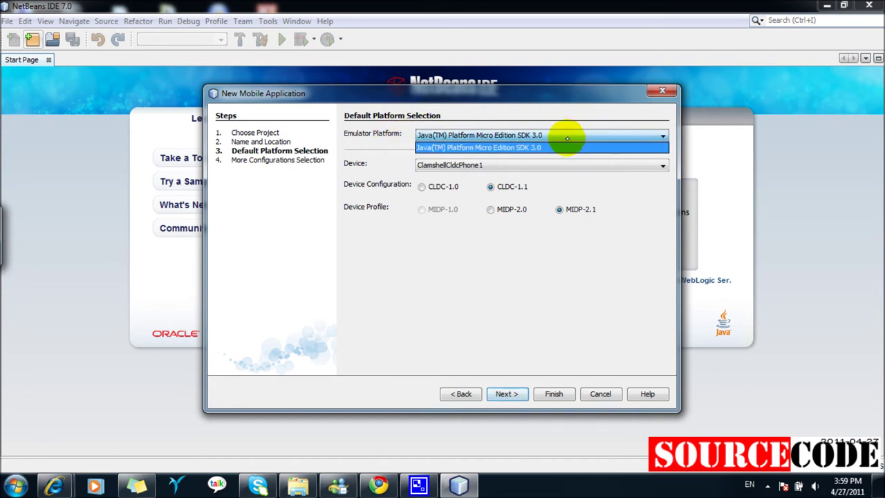
pyautogui.click(544, 138)
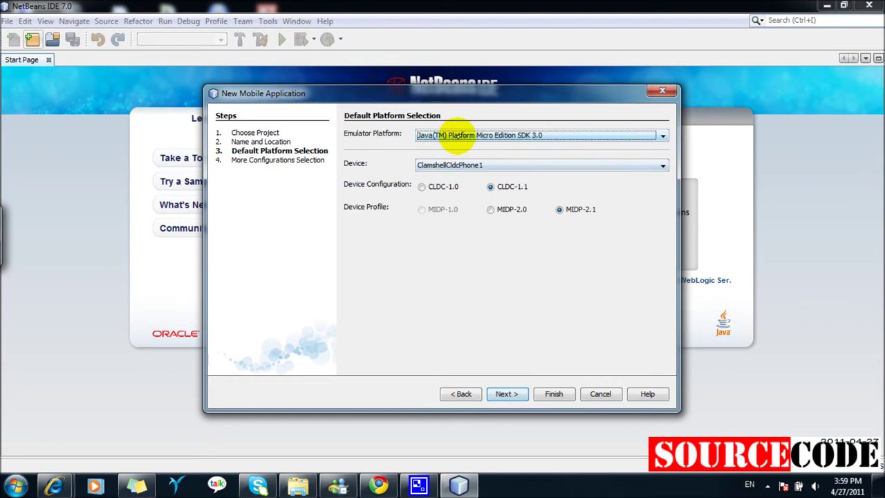
pyautogui.click(541, 135)
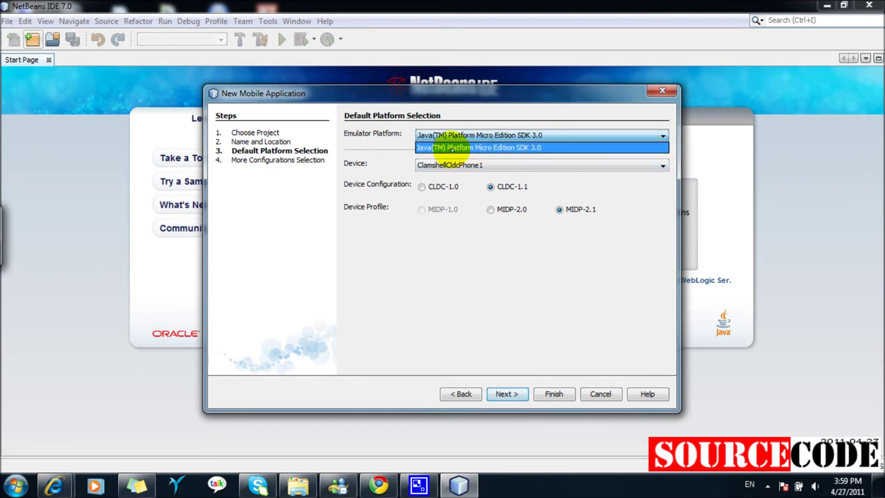
pyautogui.click(503, 147)
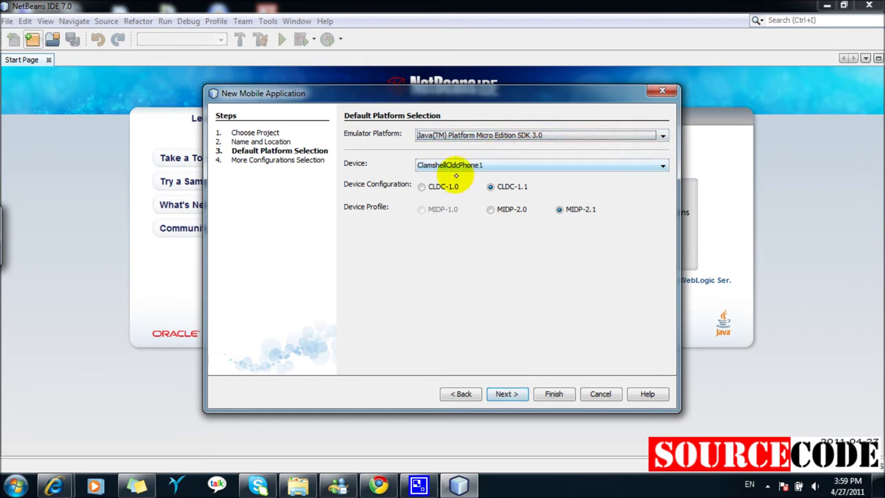
pyautogui.click(498, 164)
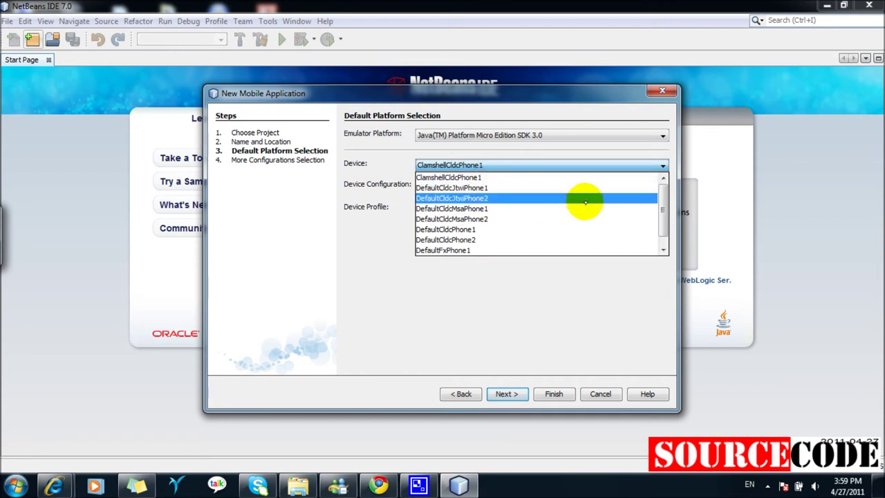
pyautogui.scroll(-1, 660, 233)
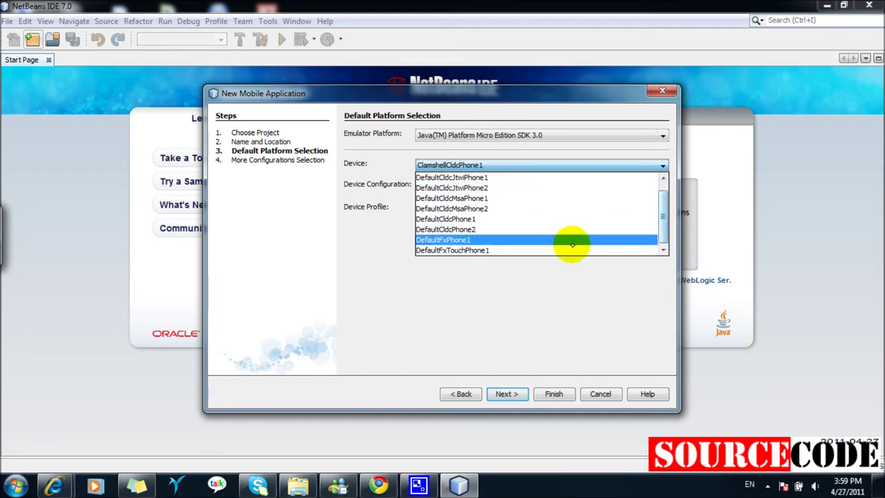
pyautogui.click(457, 284)
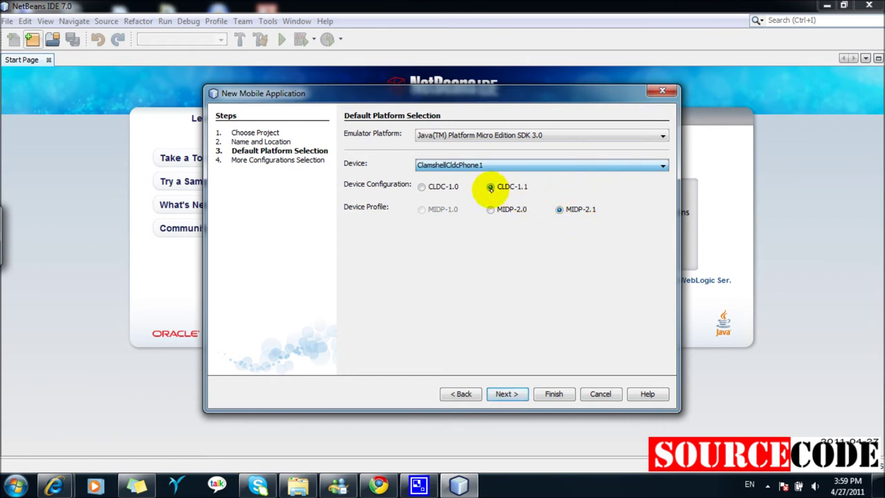
# Step: Accept the ClamshellCldcPhone1 device with CLDC-1.1 and MIDP-2.1, and finish creating the project without additional configurations
pyautogui.click(507, 393)
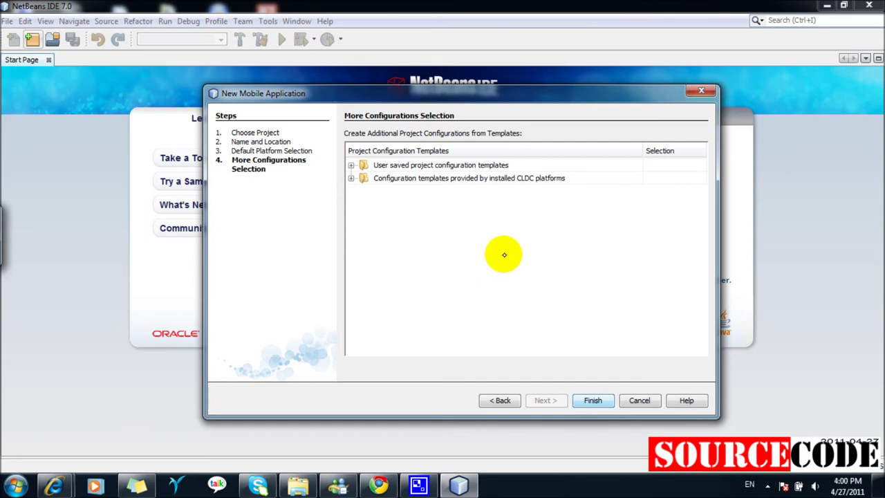
pyautogui.press('Return')
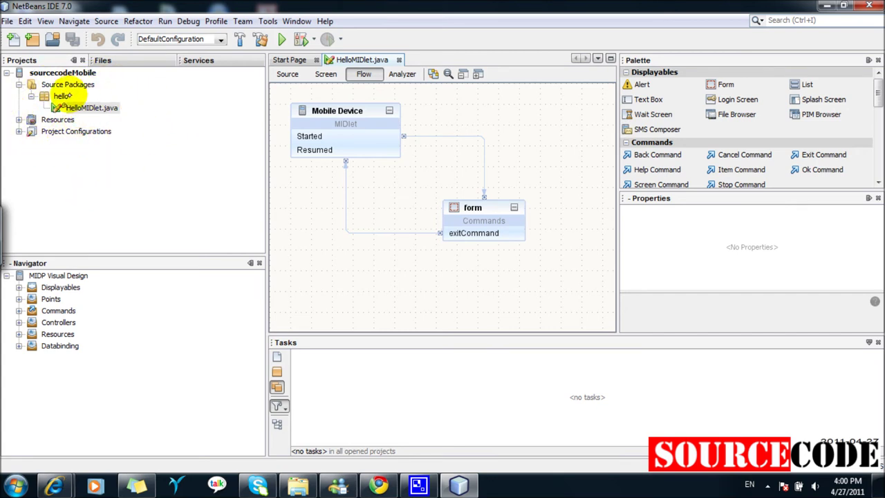
# Step: Examine HelloMIDlet.java from the hello package in the Screen design view, selecting the form's Hello string item to inspect its properties
pyautogui.click(61, 96)
pyautogui.click(86, 107)
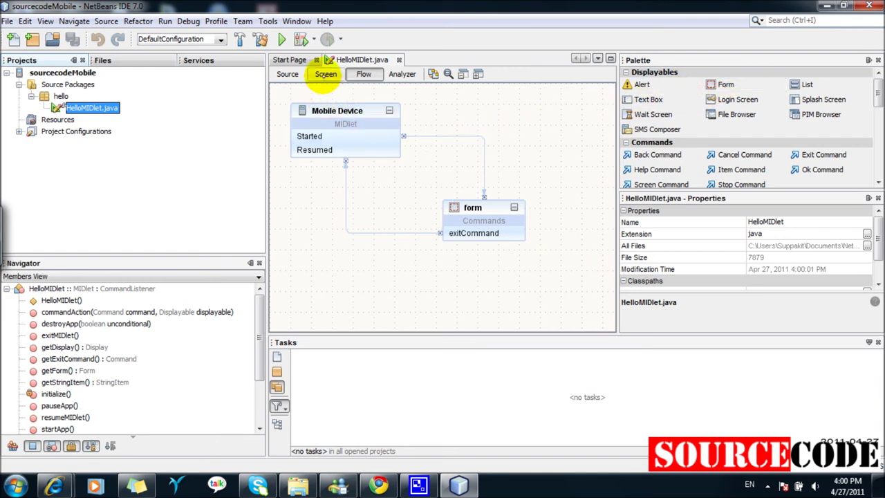
pyautogui.click(326, 74)
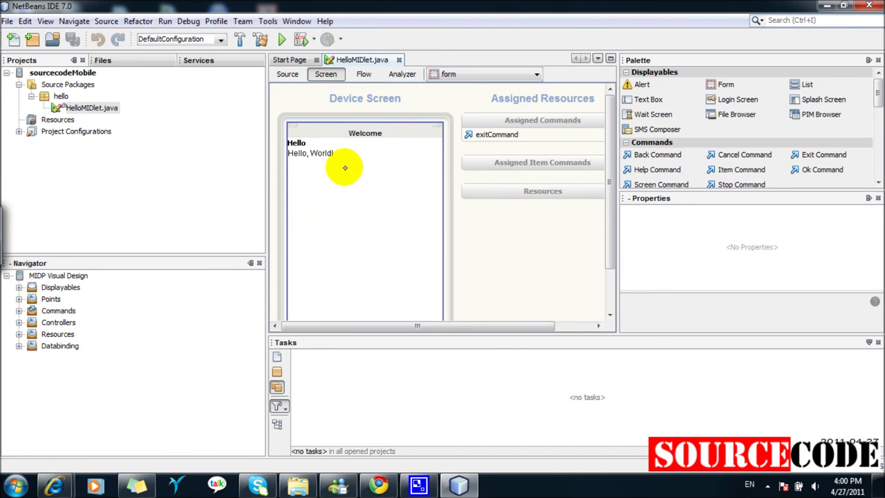
pyautogui.click(325, 149)
pyautogui.click(317, 153)
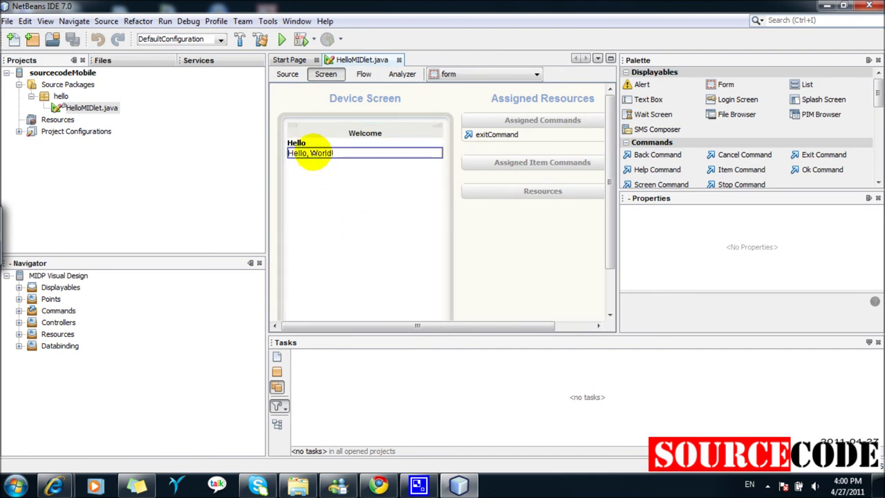
pyautogui.click(312, 142)
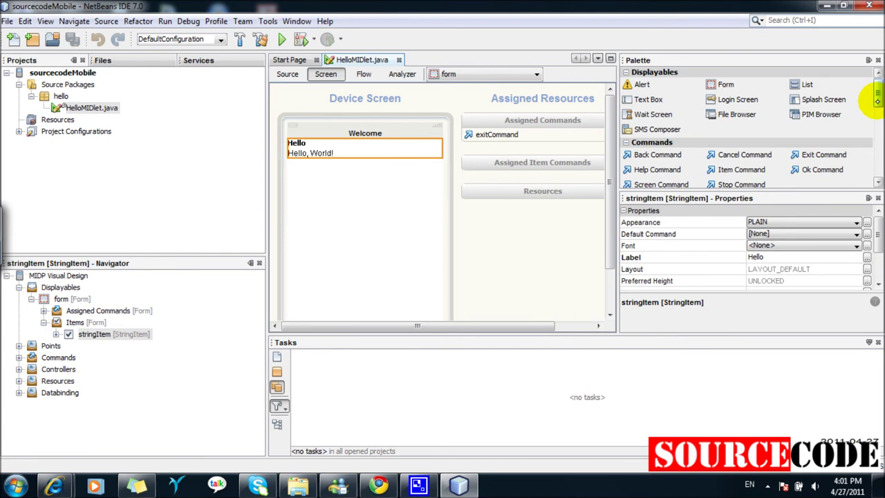
pyautogui.moveTo(877, 99)
pyautogui.mouseDown()
pyautogui.moveTo(864, 164)
pyautogui.moveTo(856, 129)
pyautogui.moveTo(861, 98)
pyautogui.mouseUp()
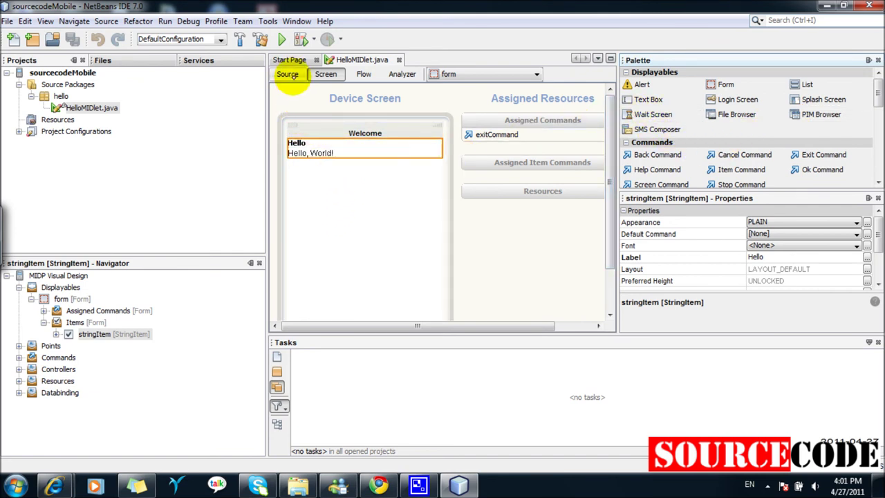
# Step: Examine the source code of HelloMIDlet.java, expanding the Generated Fields section and the generated getter for form
pyautogui.click(288, 74)
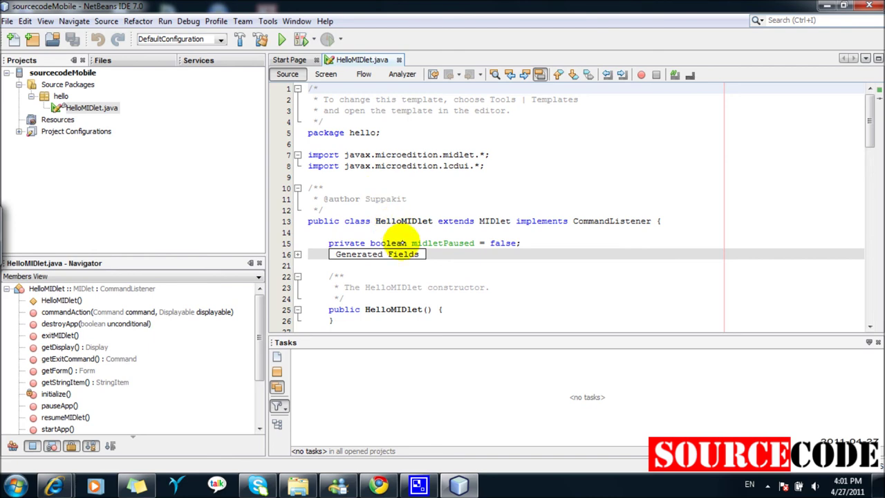
pyautogui.click(297, 255)
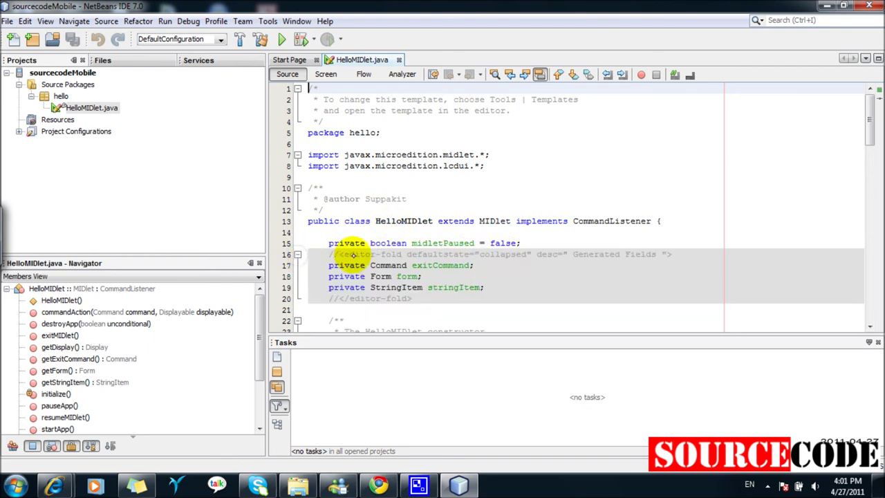
pyautogui.moveTo(869, 135); pyautogui.dragTo(854, 184)
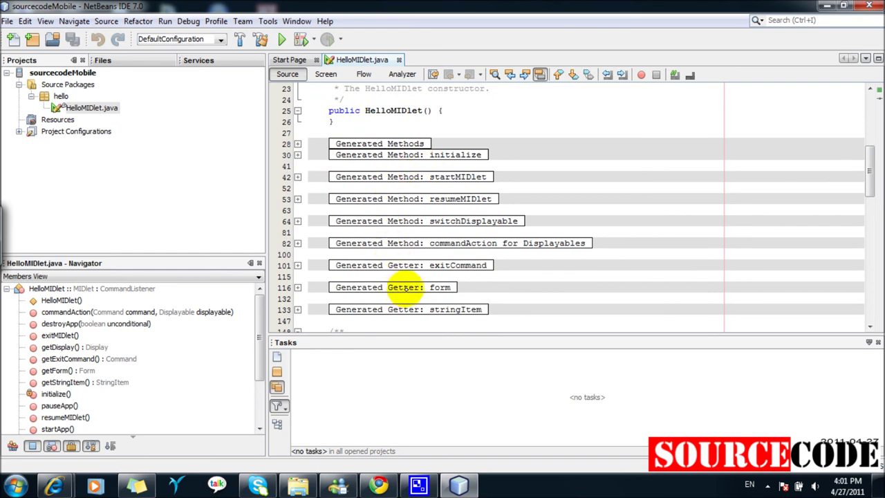
pyautogui.click(298, 287)
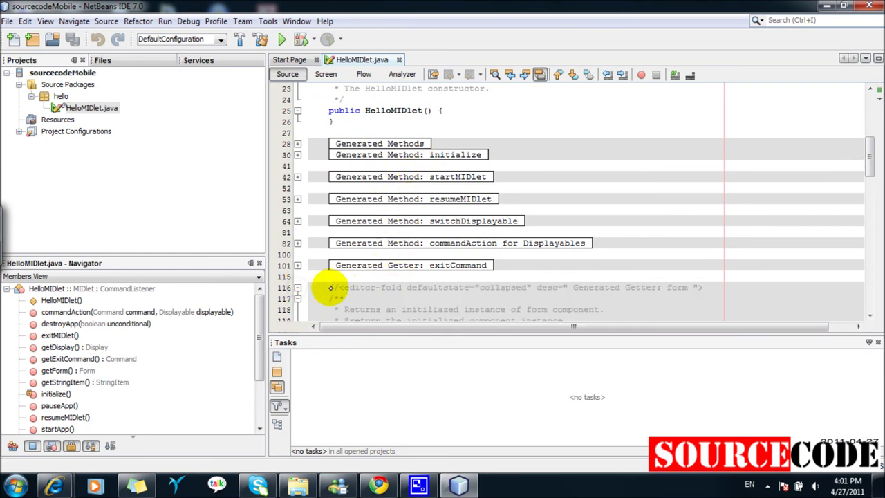
pyautogui.moveTo(864, 162); pyautogui.dragTo(861, 200)
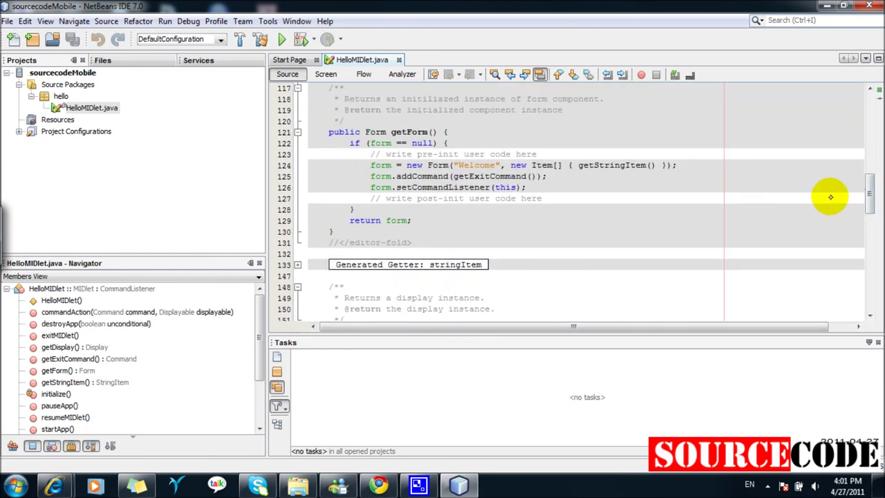